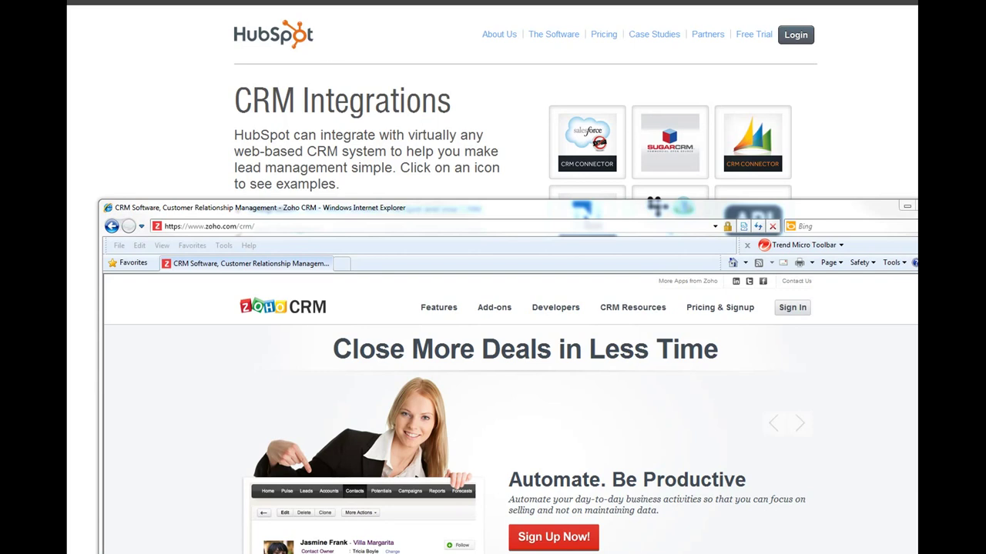
# Step: Move the Internet Explorer Zoho CRM window up and to the right over the HubSpot page
pyautogui.moveTo(540, 209); pyautogui.dragTo(584, 127)
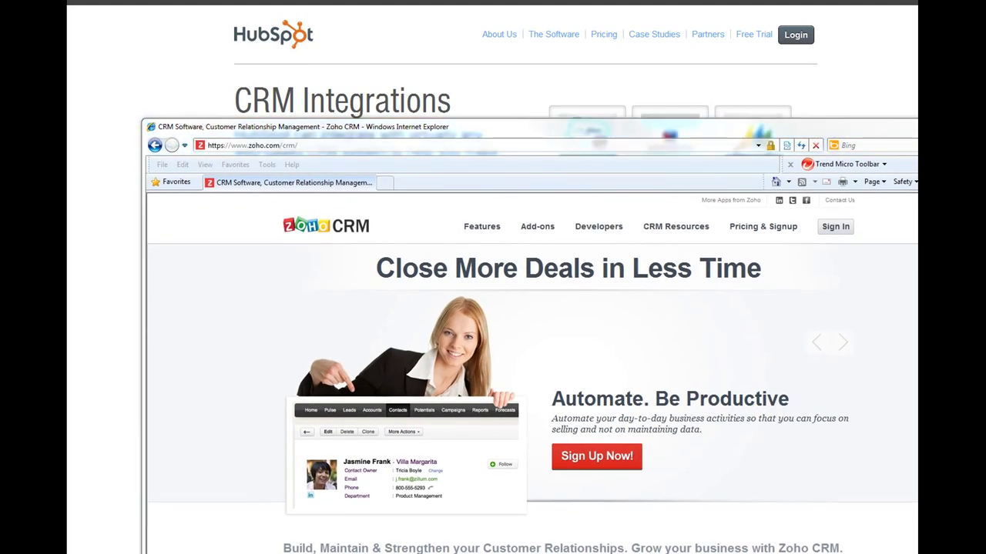
pyautogui.click(470, 144)
pyautogui.write('http://yourwebsite.com/hubspotzoho/hubspotLead-ToZohoLead.php')
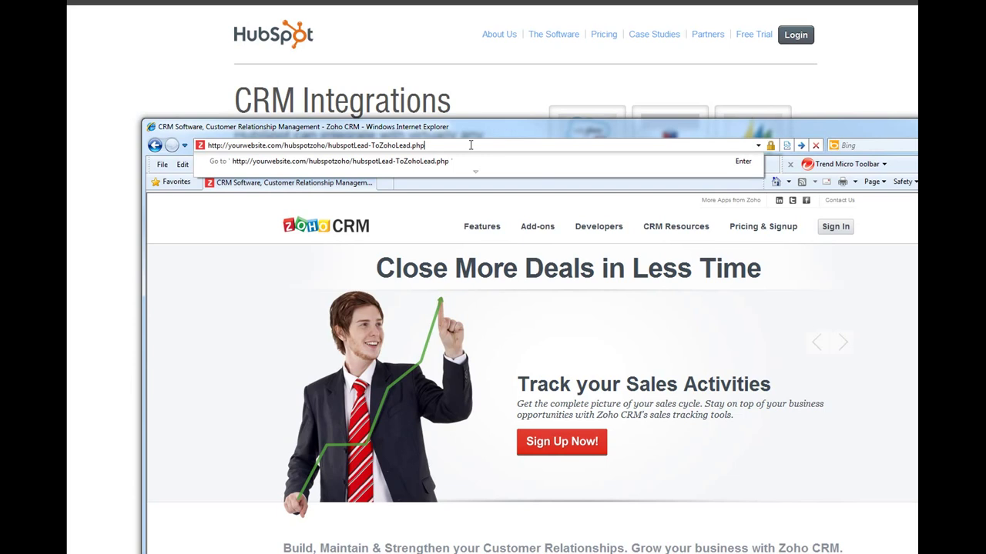
pyautogui.click(466, 126)
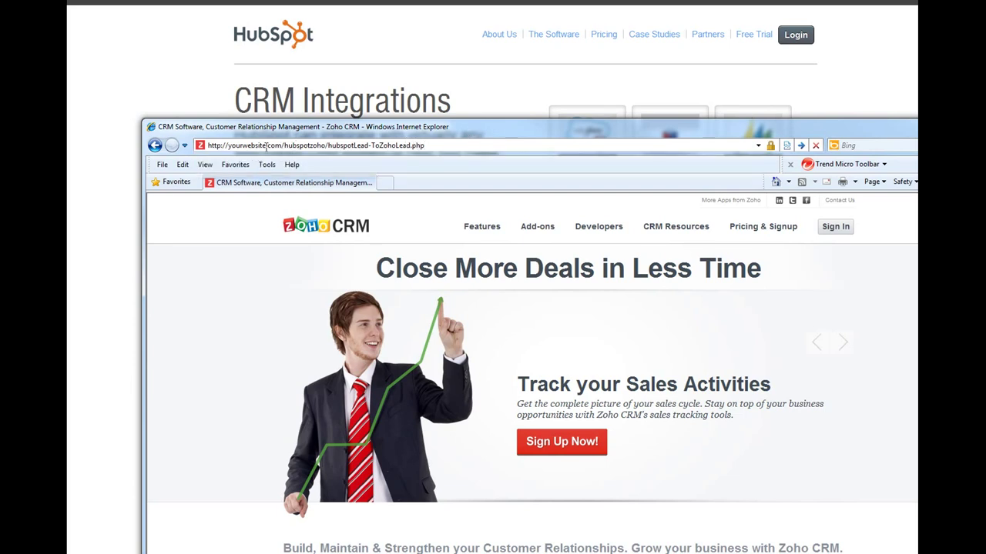
pyautogui.moveTo(229, 148); pyautogui.dragTo(426, 146)
pyautogui.click(424, 145)
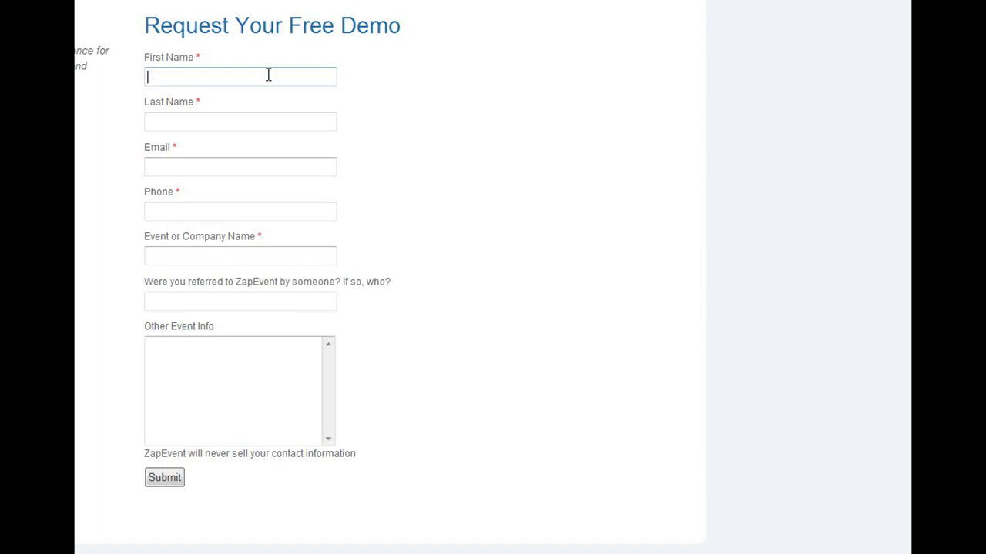
# Step: Enter the test contact's first name, last name and e-mail address in the demo form
pyautogui.write('James')
pyautogui.press('Tab')
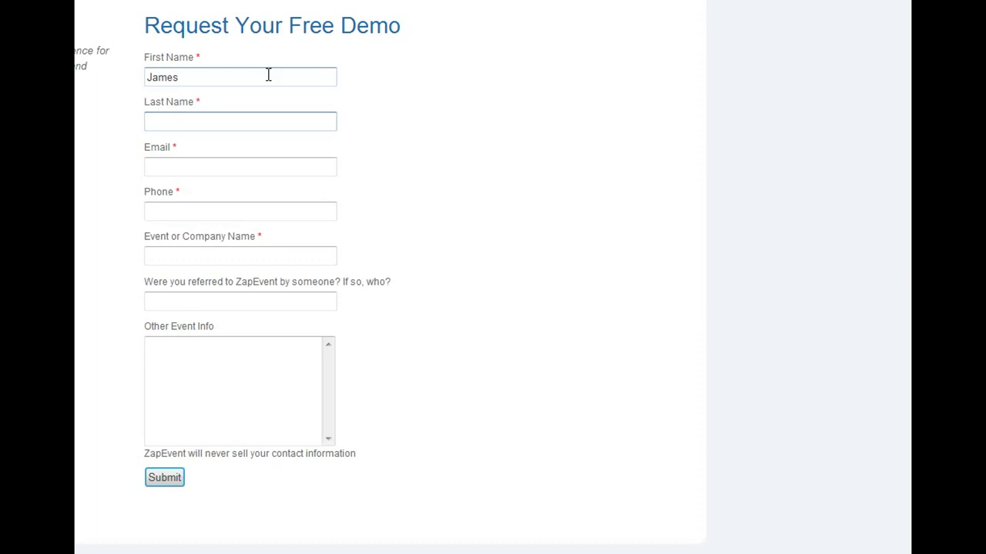
pyautogui.write('testing1217')
pyautogui.click(229, 170)
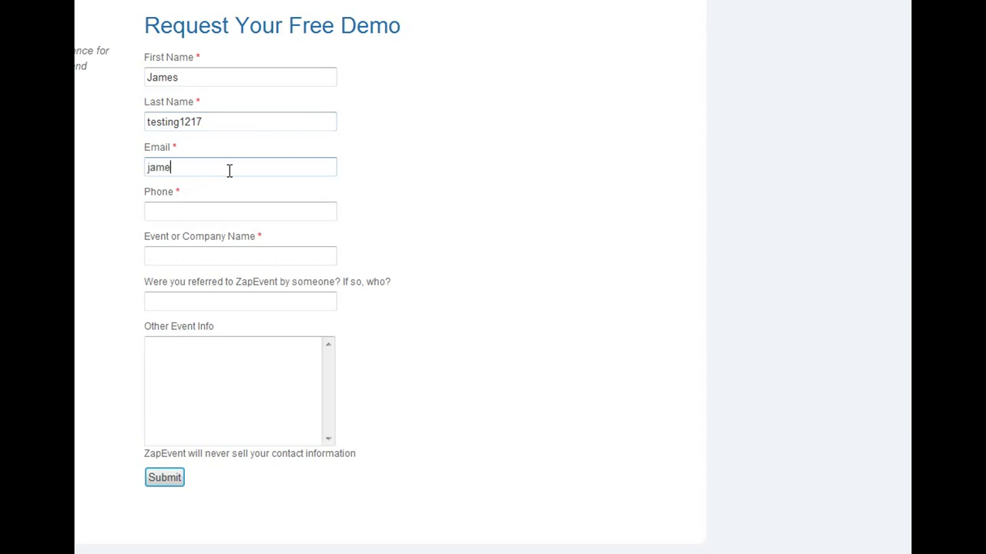
# Step: Add a phone number, company 'any company name' and event info 'testing', then submit the request
pyautogui.click(216, 211)
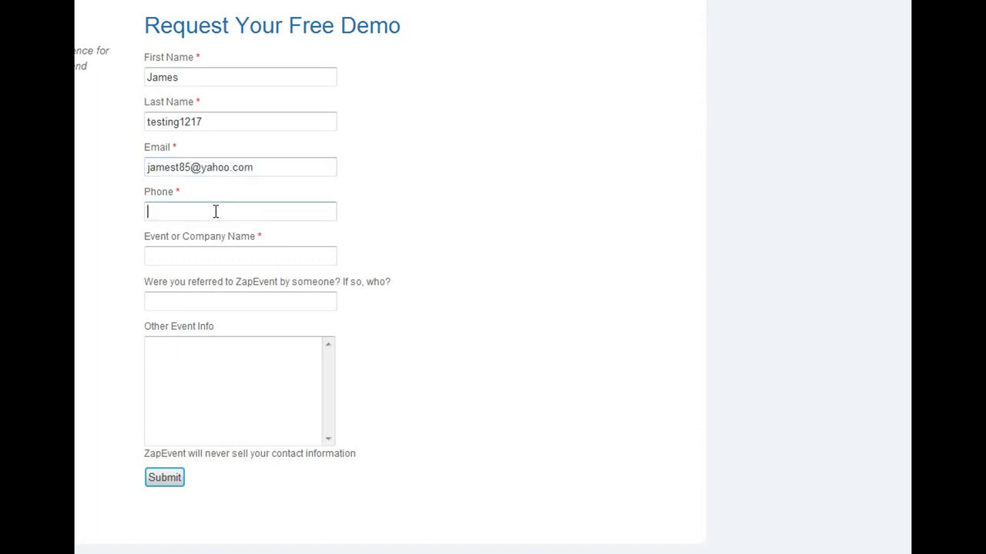
pyautogui.write('1234567890')
pyautogui.click(216, 255)
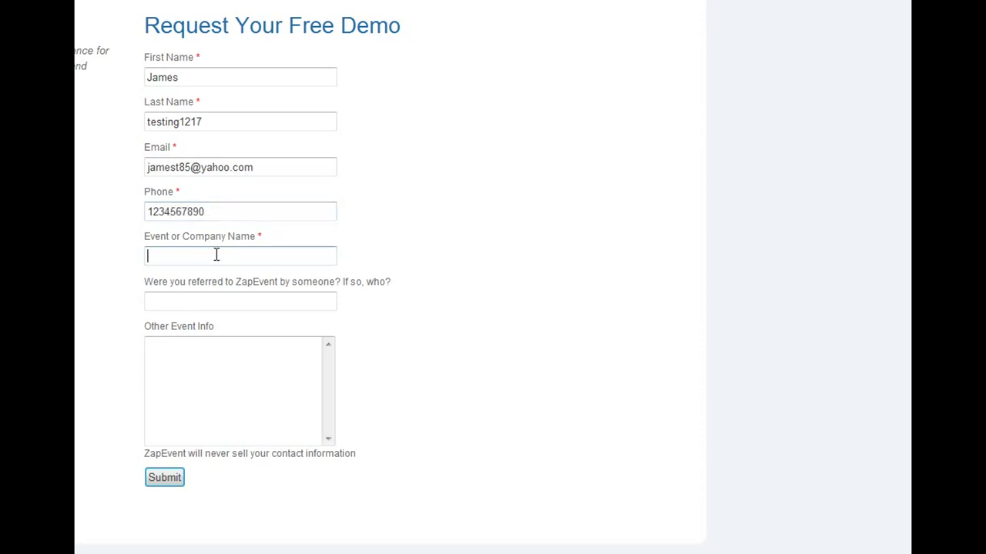
pyautogui.write('any comp')
pyautogui.write('any i')
pyautogui.write('ame')
pyautogui.press('Tab')
pyautogui.press('Tab')
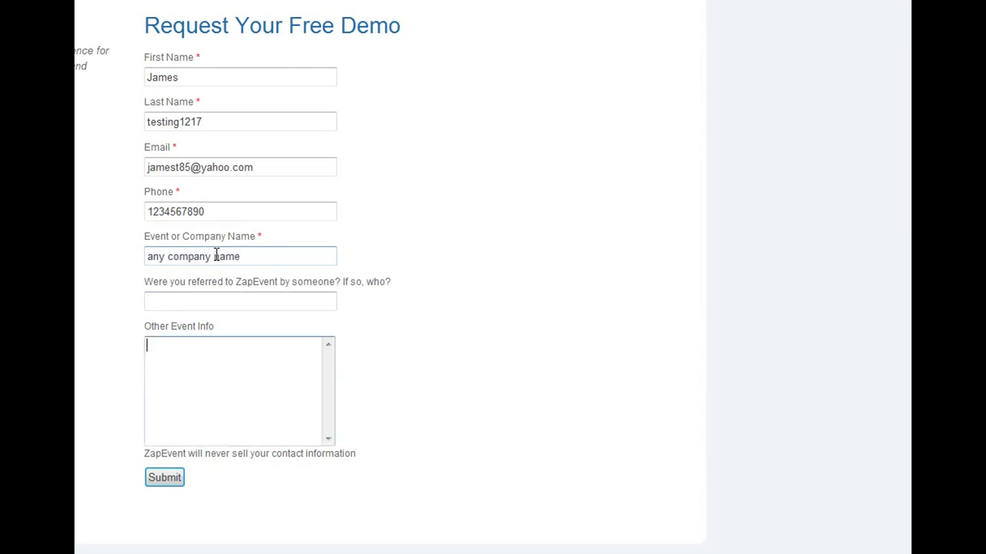
pyautogui.write('testing')
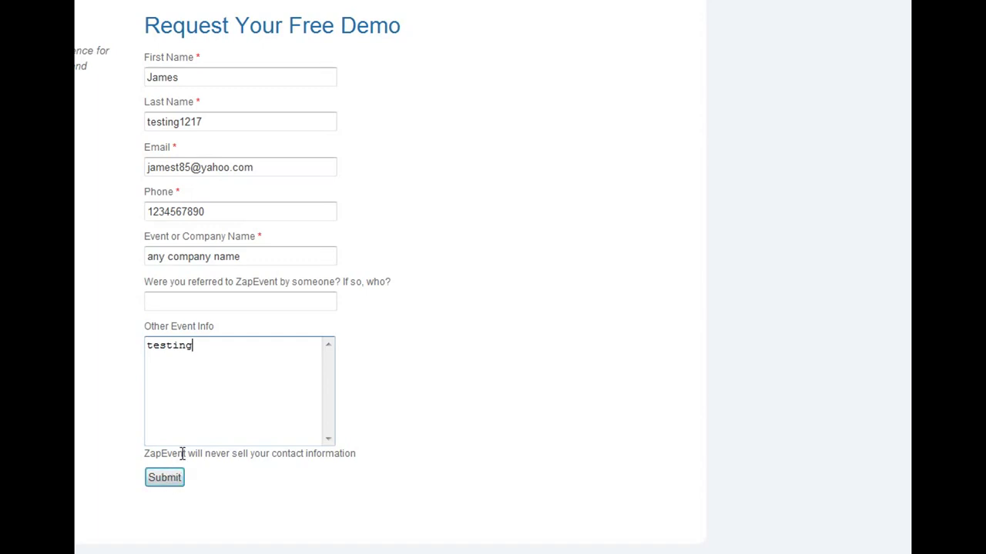
pyautogui.click(164, 478)
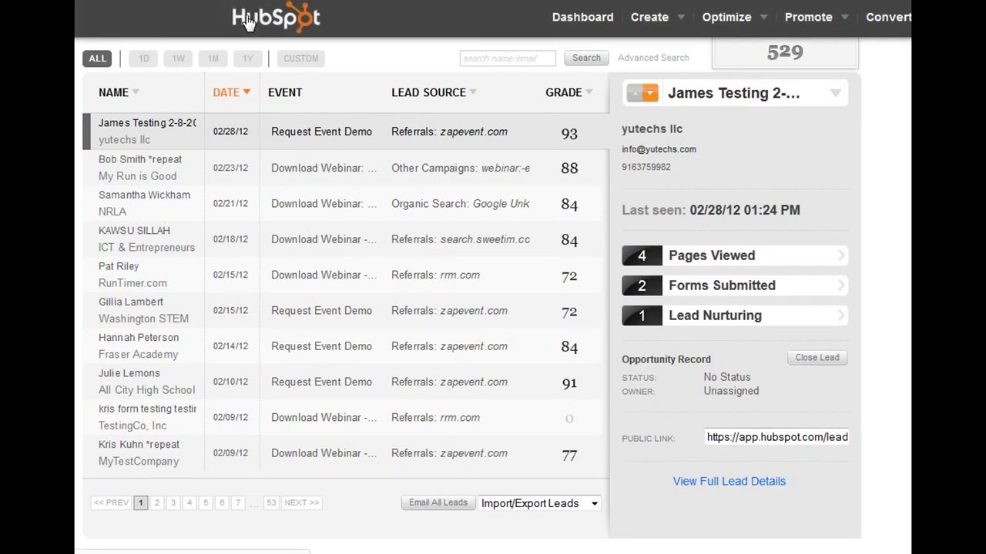
# Step: Go from the HubSpot dashboard to the Leads list and scroll down to the new Request Event Demo lead
pyautogui.click(248, 21)
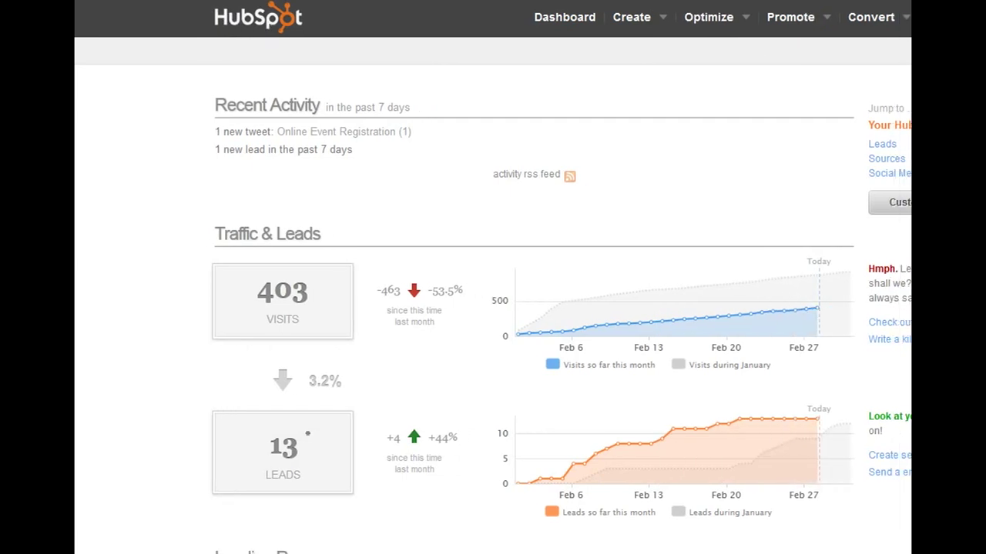
pyautogui.click(862, 146)
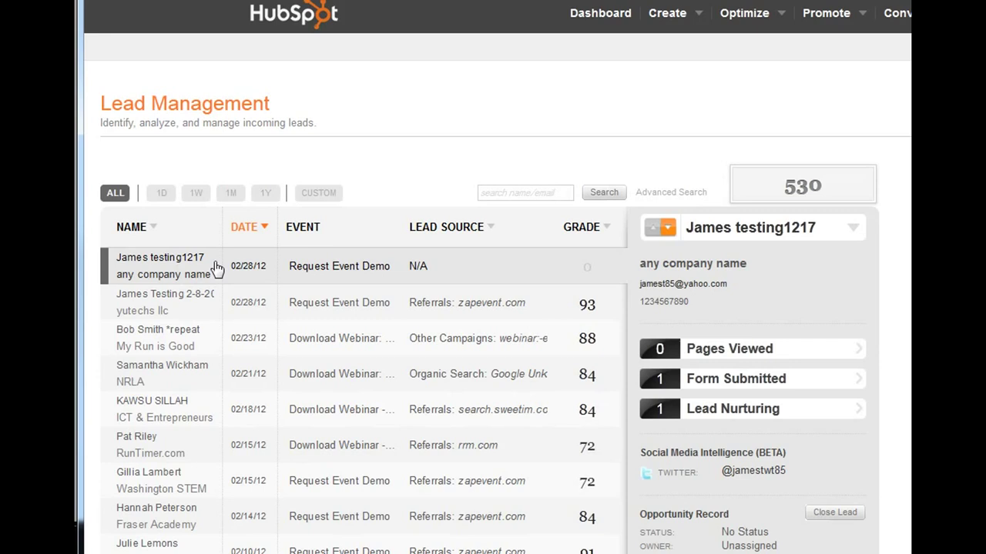
pyautogui.scroll(-2, 339, 281)
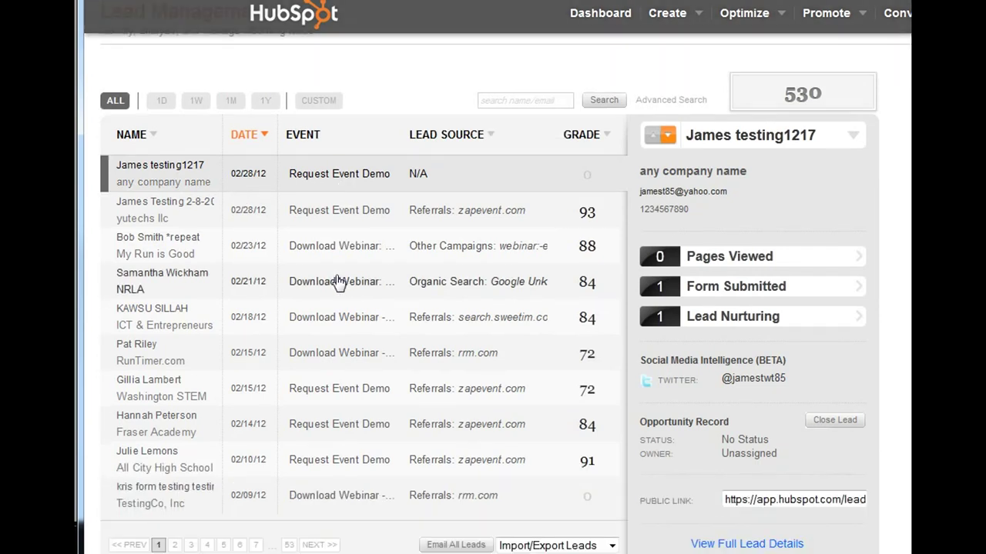
pyautogui.scroll(-3, 343, 282)
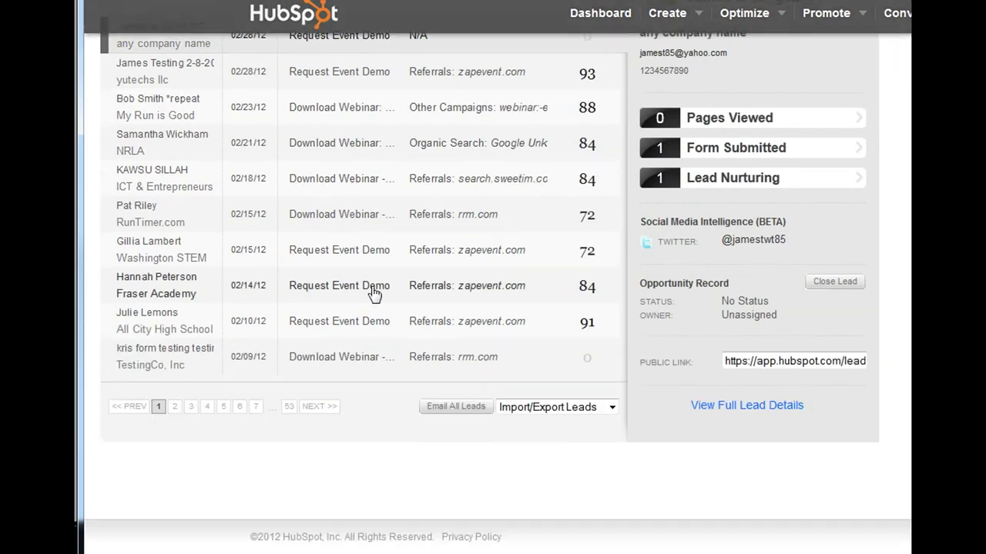
# Step: Open the new lead's full details and scroll through its Lead Summary
pyautogui.click(720, 408)
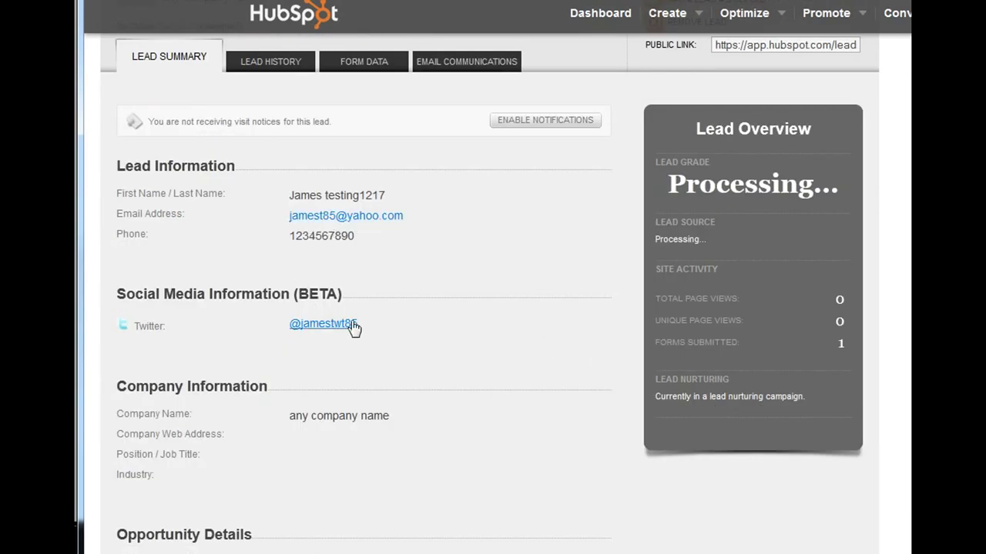
pyautogui.scroll(-3, 381, 330)
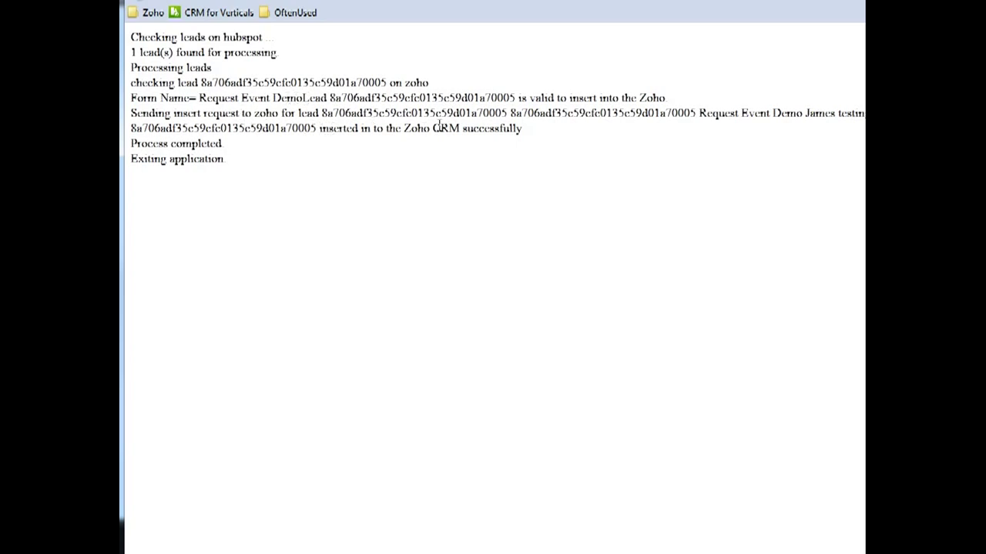
# Step: Highlight the Zoho insertion confirmation and the lead's e-mail in the script output, then bring Zoho CRM forward
pyautogui.moveTo(318, 129); pyautogui.dragTo(514, 129)
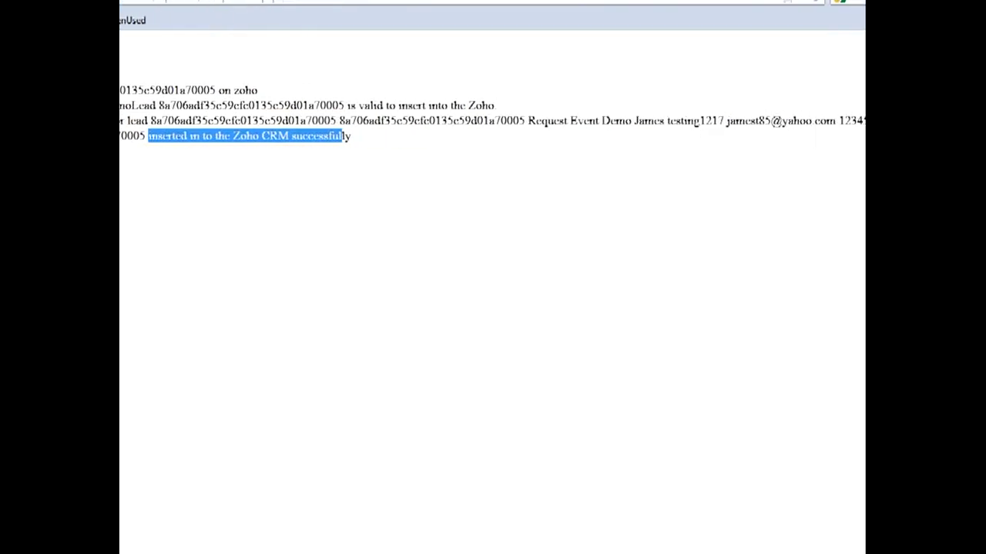
pyautogui.moveTo(680, 123); pyautogui.dragTo(788, 123)
pyautogui.click(738, 123)
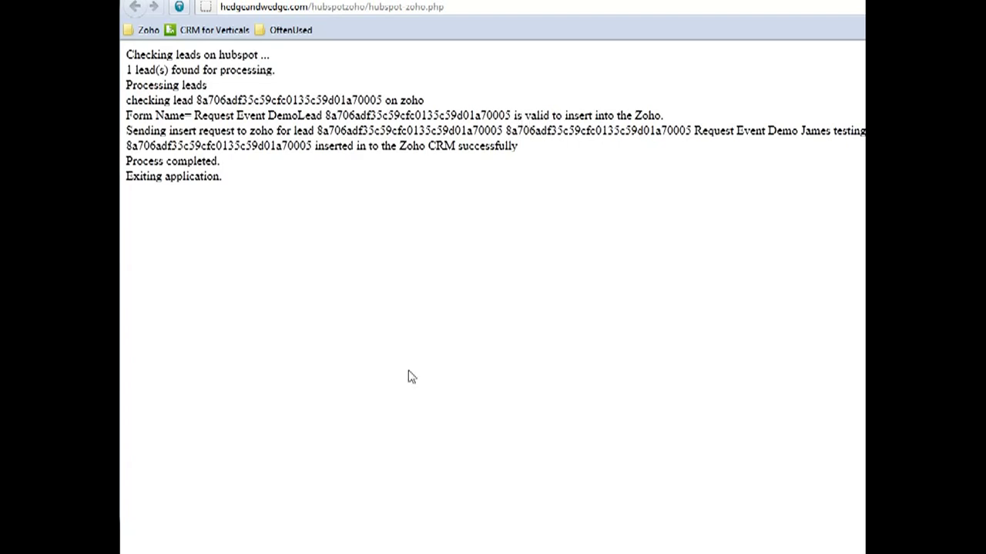
pyautogui.moveTo(212, 553)
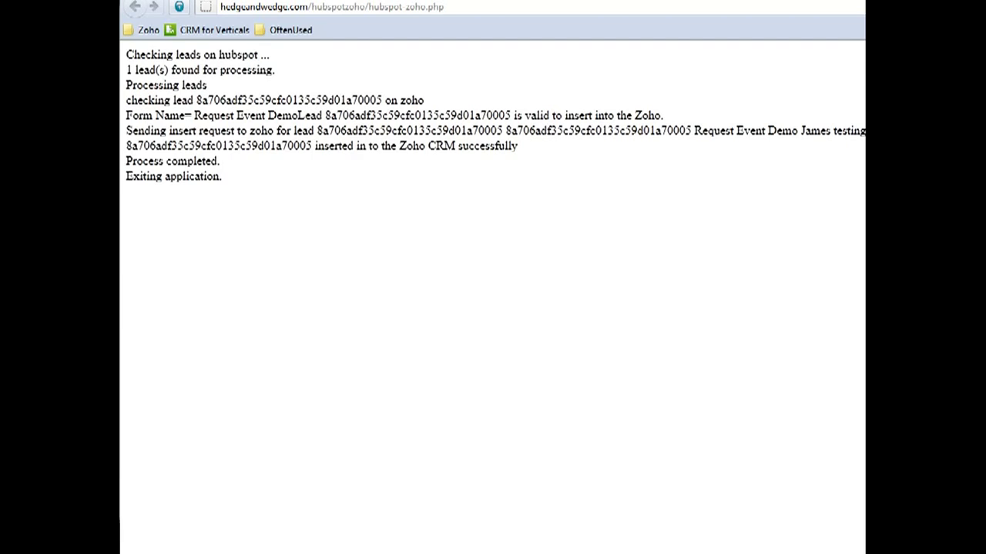
pyautogui.moveTo(862, 19); pyautogui.dragTo(428, 0)
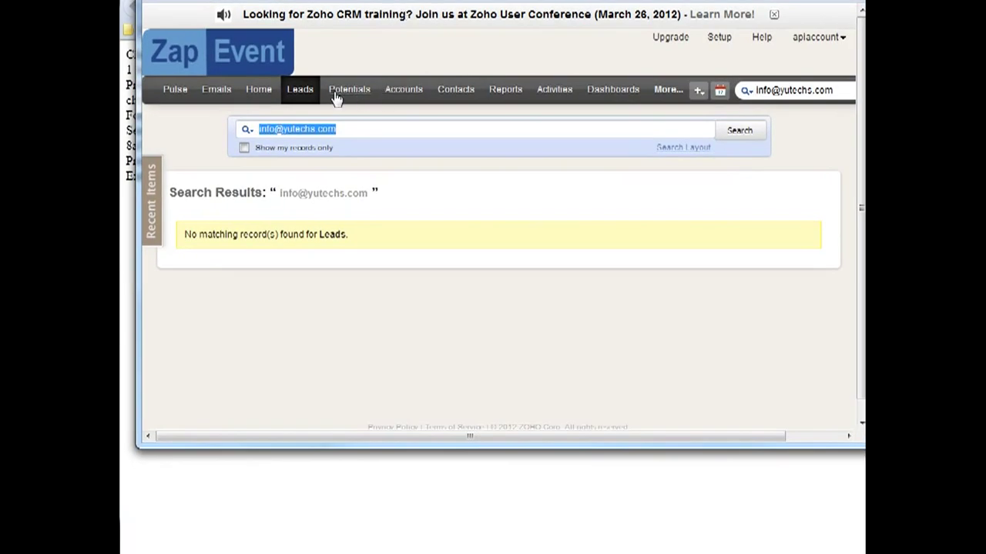
# Step: Refresh the Zoho CRM Leads list and switch it to the My Leads view
pyautogui.click(298, 93)
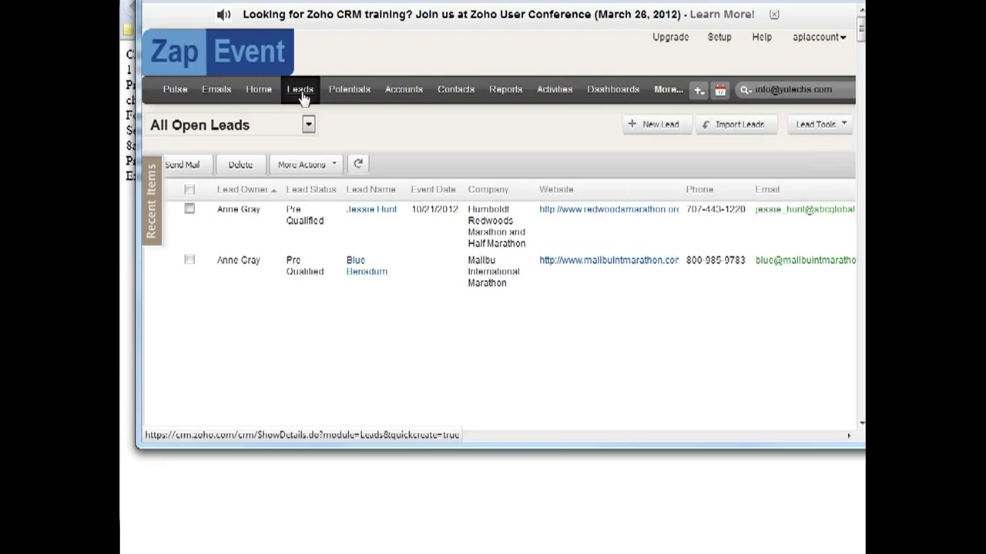
pyautogui.click(359, 166)
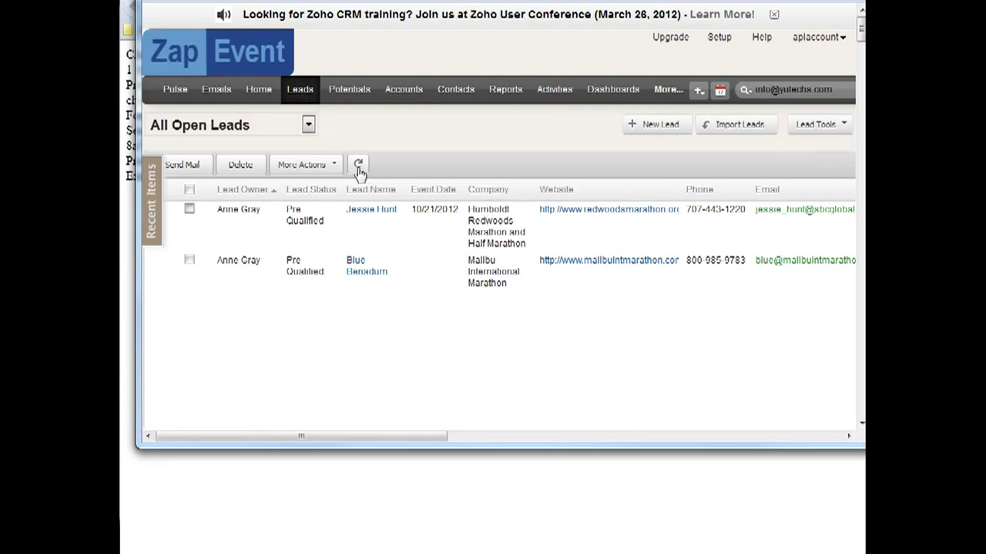
pyautogui.click(308, 125)
pyautogui.click(279, 165)
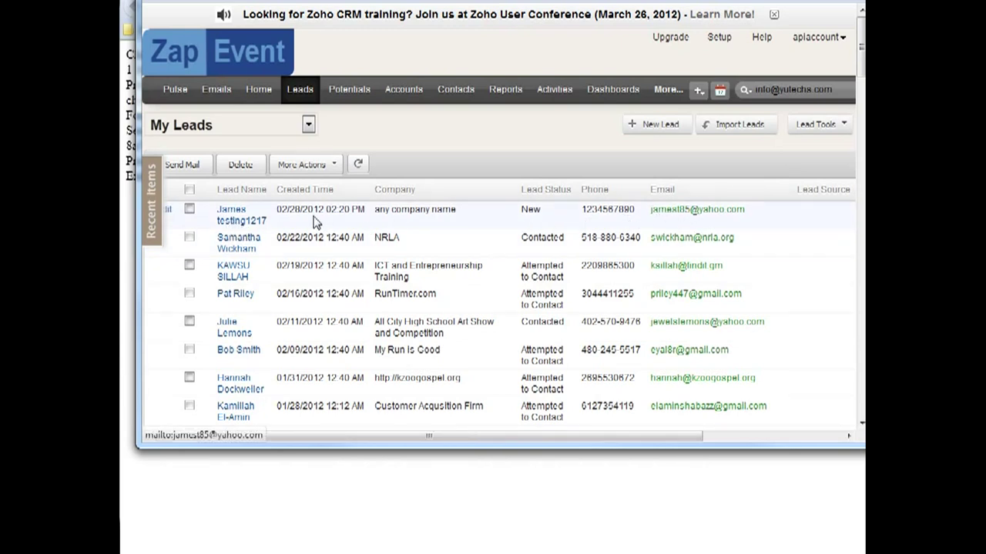
# Step: Open the newest synced lead and highlight its HubSpot GUID in the HubSpot section
pyautogui.click(241, 222)
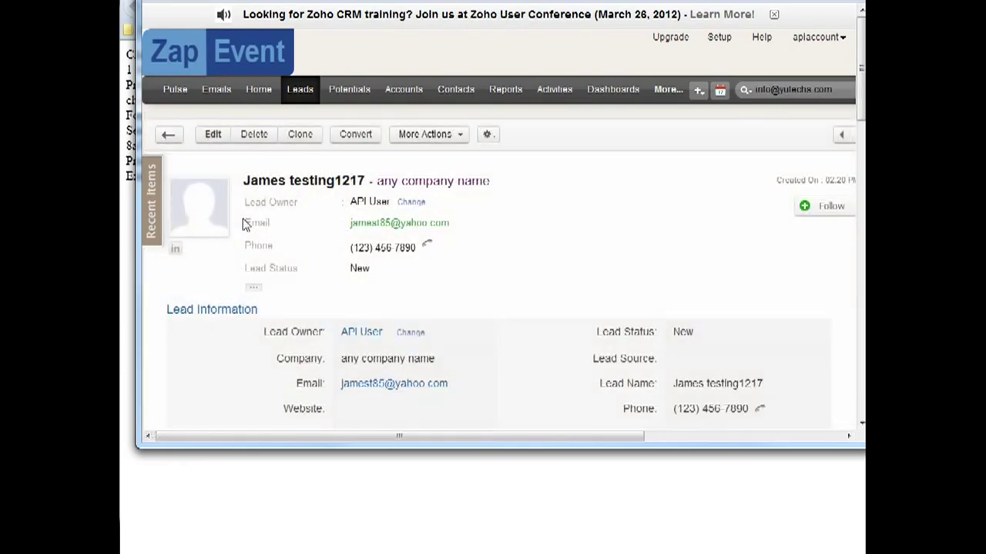
pyautogui.scroll(-3, 243, 218)
pyautogui.scroll(-5, 243, 220)
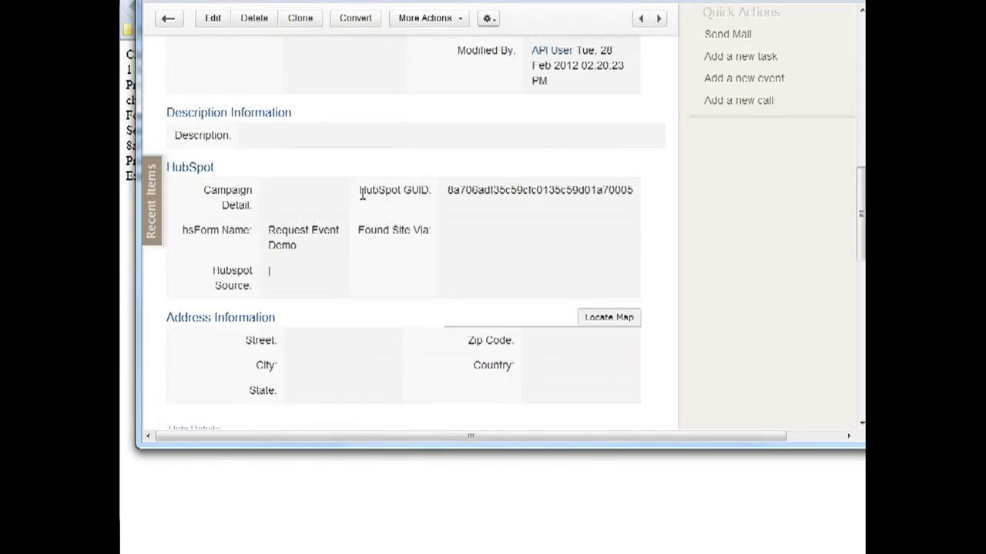
pyautogui.moveTo(448, 190); pyautogui.dragTo(627, 187)
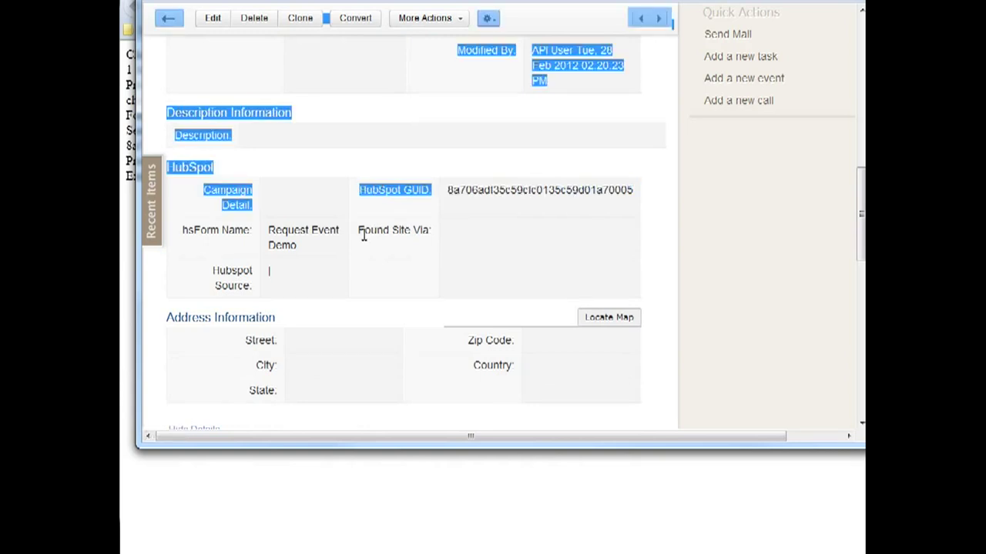
pyautogui.click(302, 212)
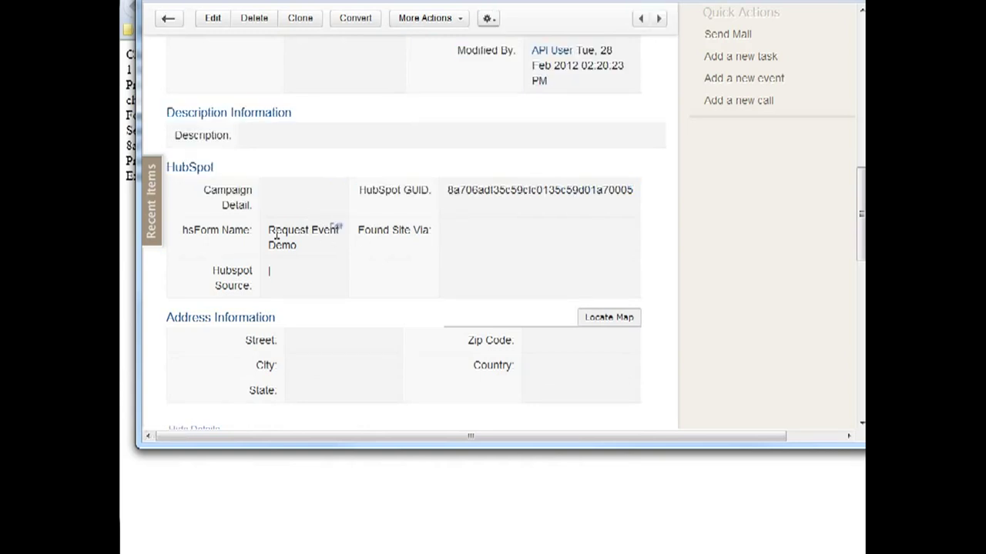
# Step: Highlight the Request Event Demo form name in Zoho, then return to the HubSpot lead record
pyautogui.moveTo(275, 231); pyautogui.dragTo(290, 240)
pyautogui.click(291, 239)
pyautogui.hotkey('alt', 'Tab')
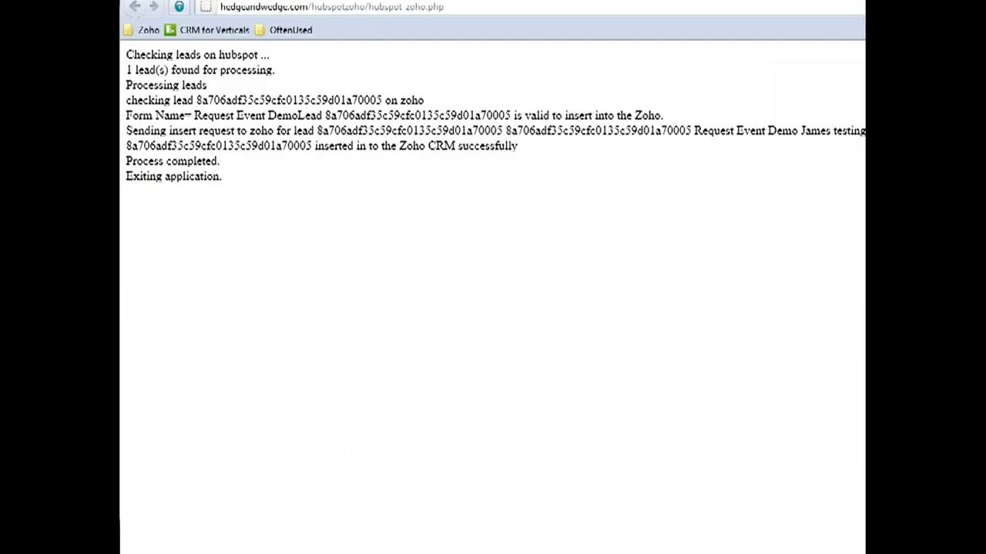
pyautogui.click(329, 2)
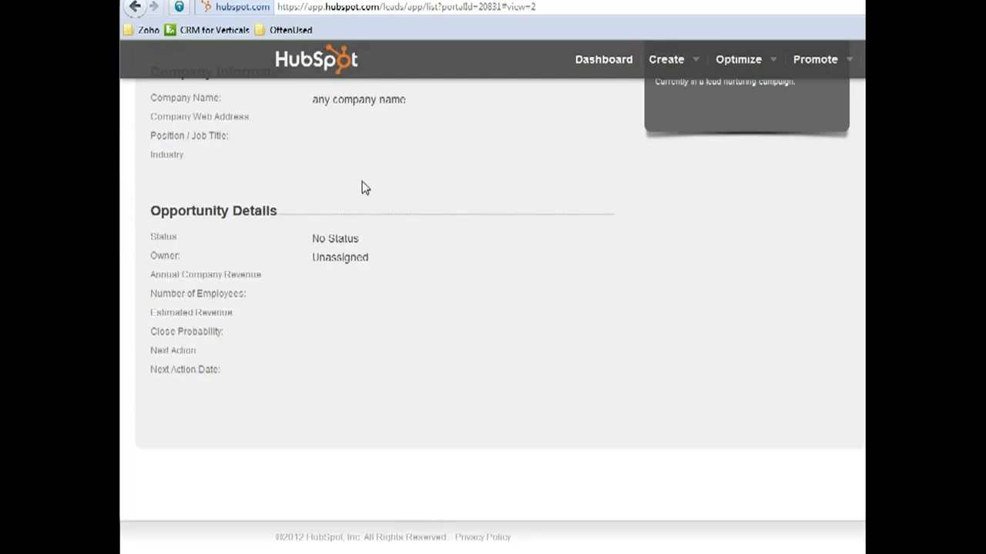
# Step: Review the lead's Lead History, Form Data and Email Communications tabs in HubSpot
pyautogui.scroll(3, 362, 188)
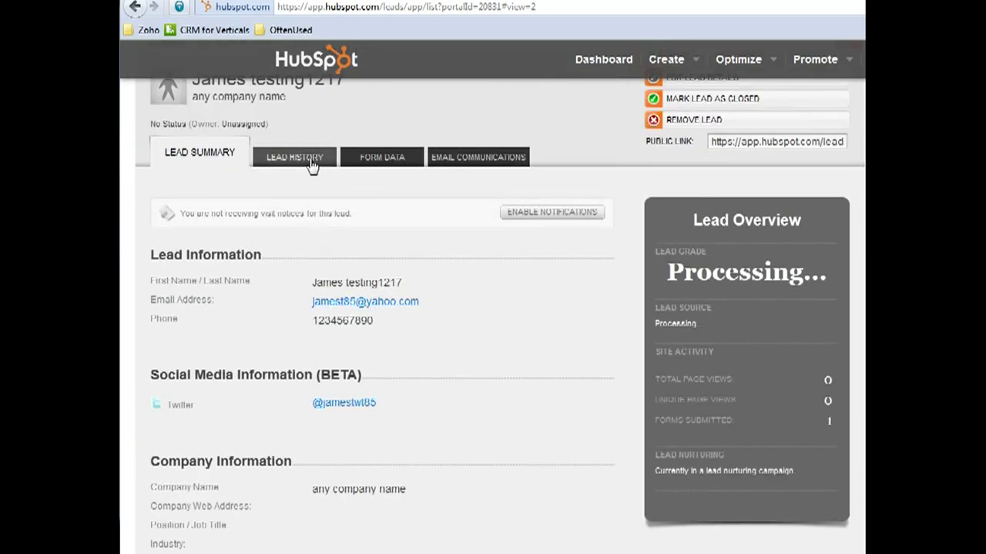
pyautogui.click(307, 156)
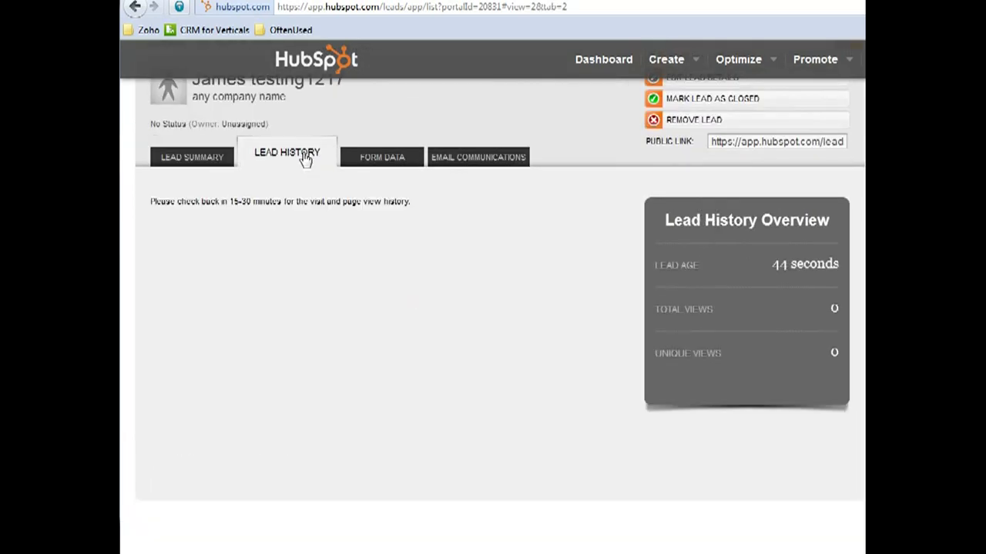
pyautogui.click(379, 158)
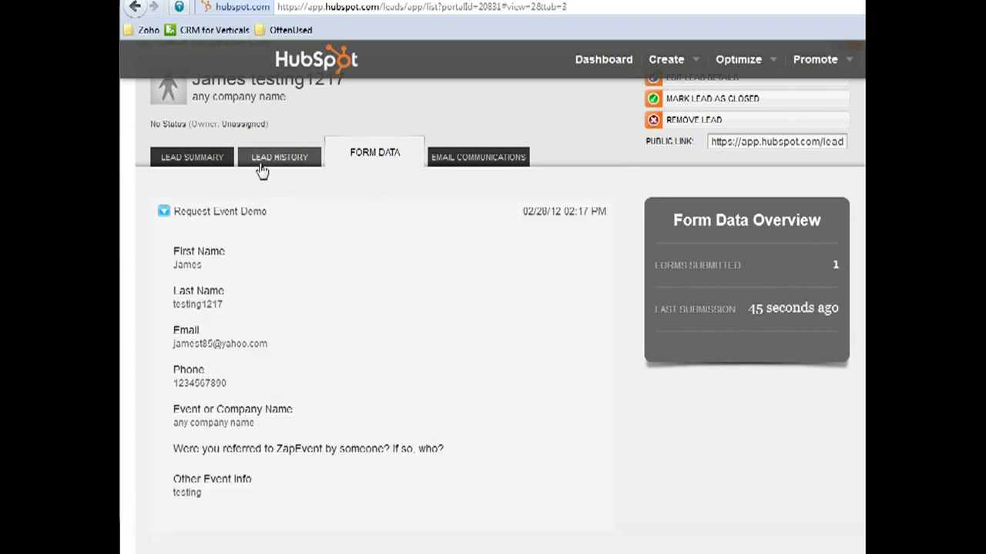
pyautogui.click(456, 158)
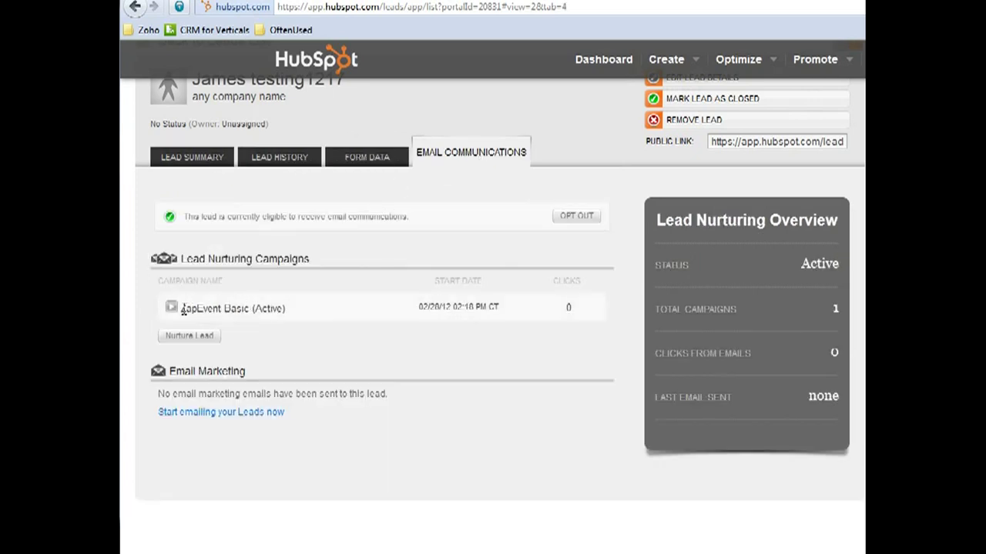
pyautogui.moveTo(181, 308); pyautogui.dragTo(250, 308)
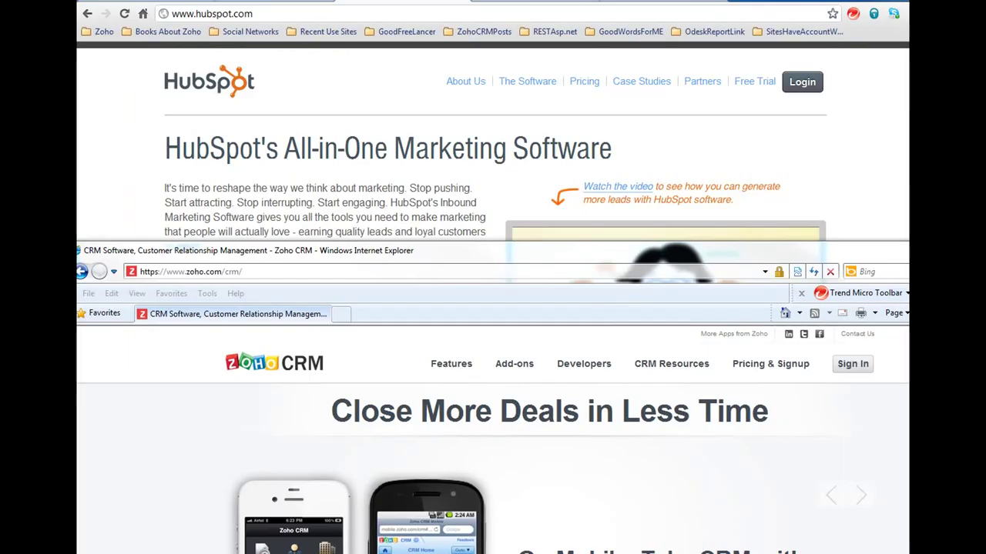